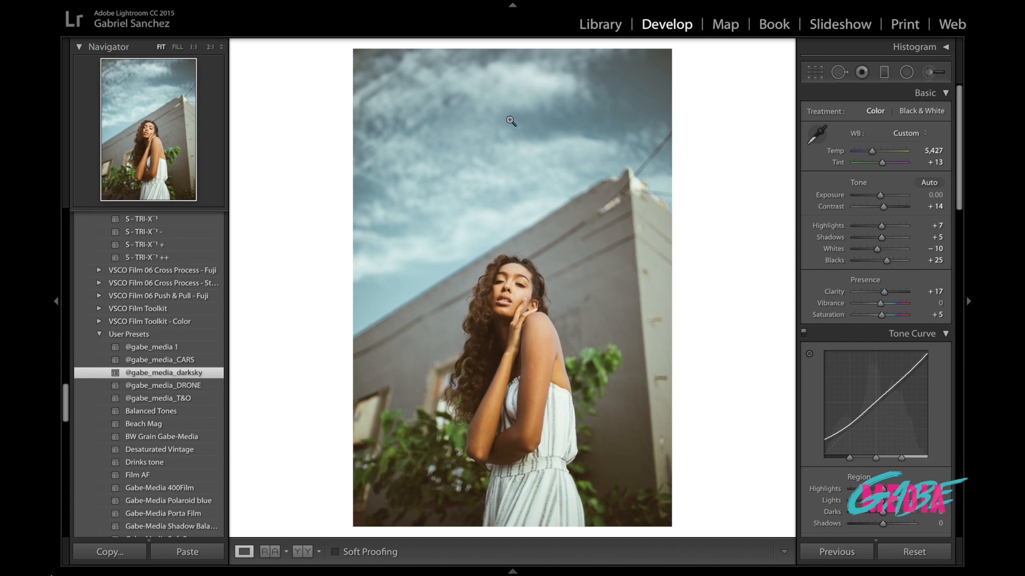
- Compare the portrait's edited look with its original version several times
key(backslash)
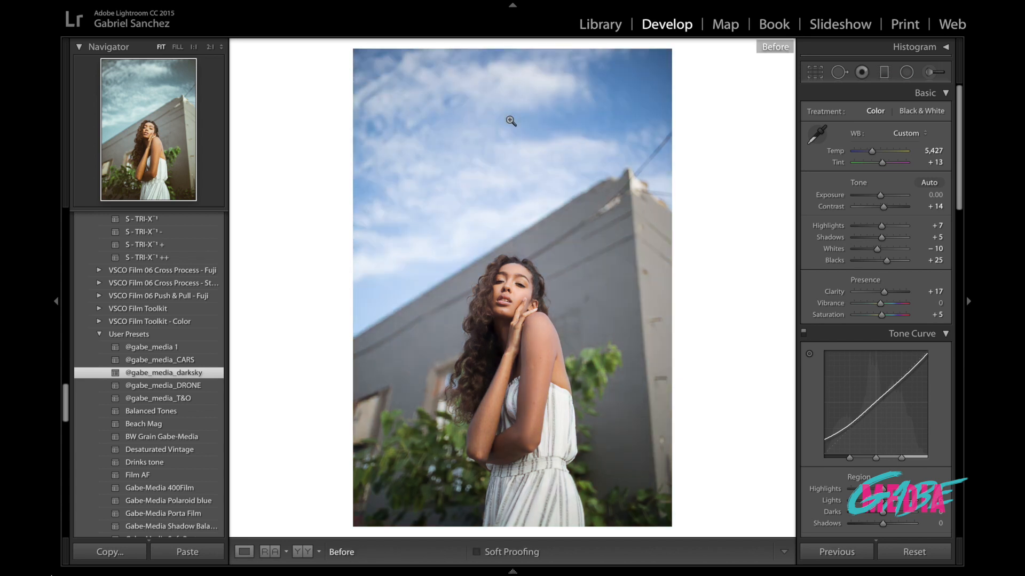
key(backslash)
key(backslash)
key(backslash)
key(backslash)
key(backslash)
key(backslash)
key(backslash)
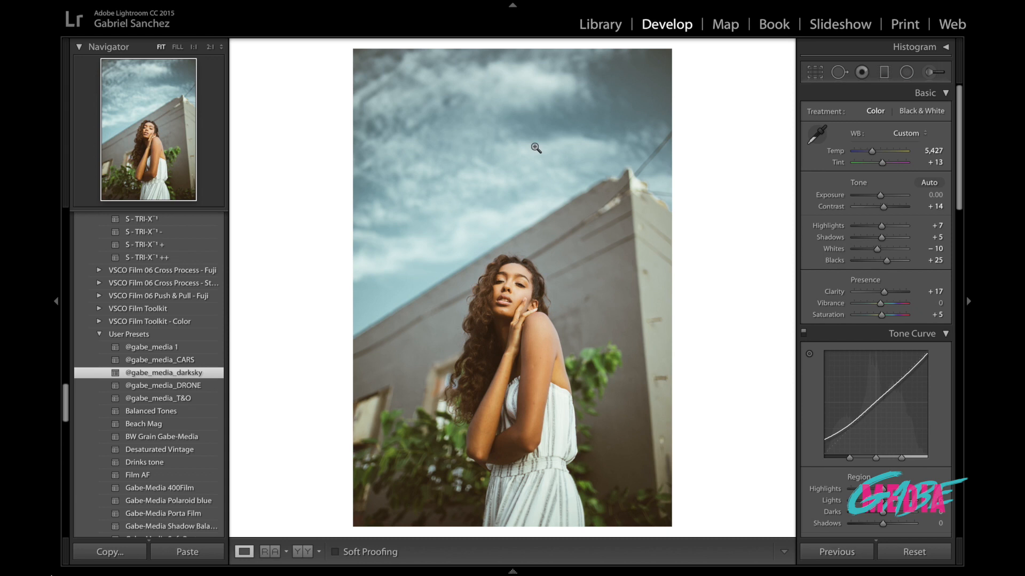
- Straighten the portrait by rotating the crop to an angle of 0.58 and apply it
key(r)
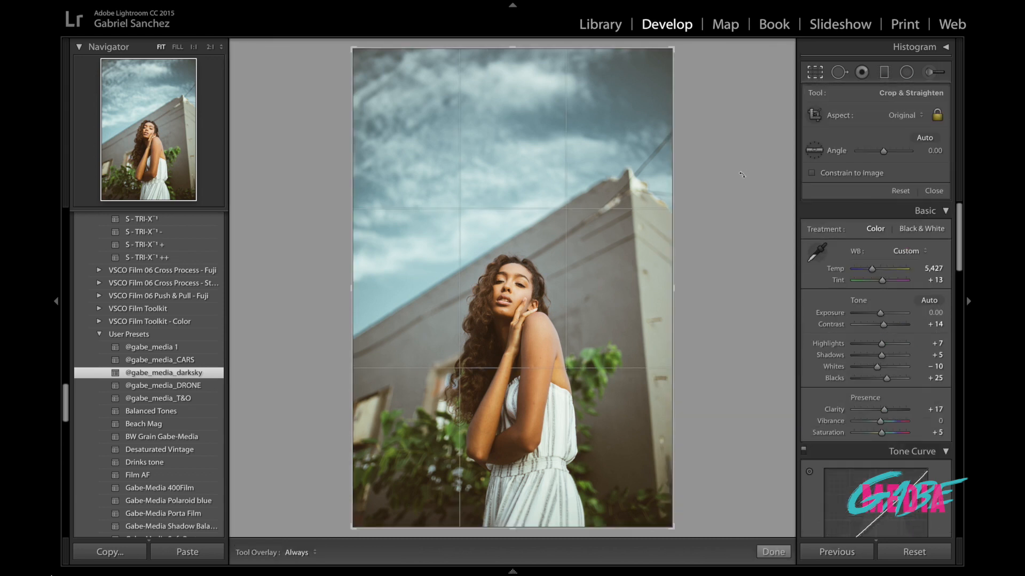
drag(750, 160, 742, 177)
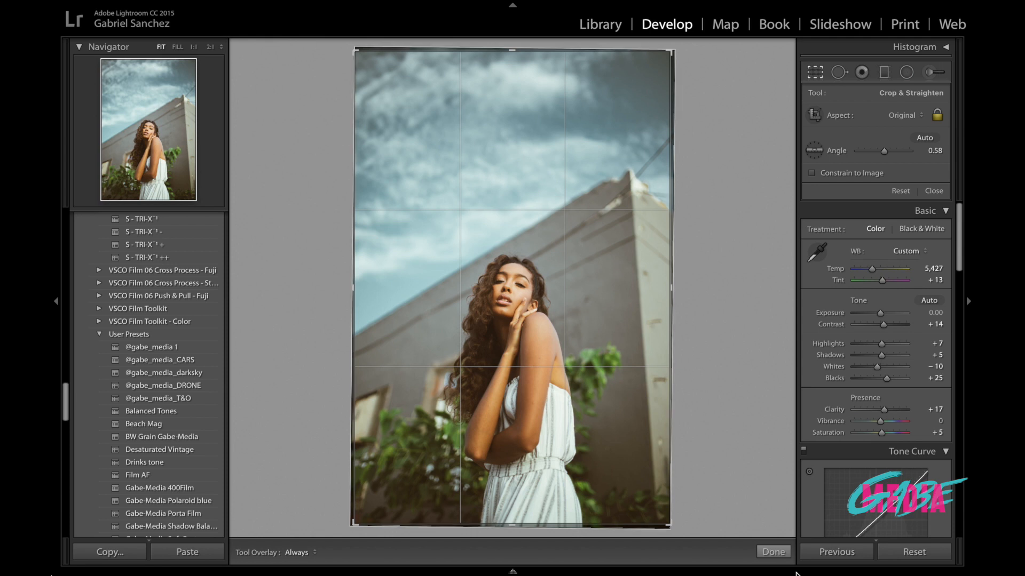
click(772, 552)
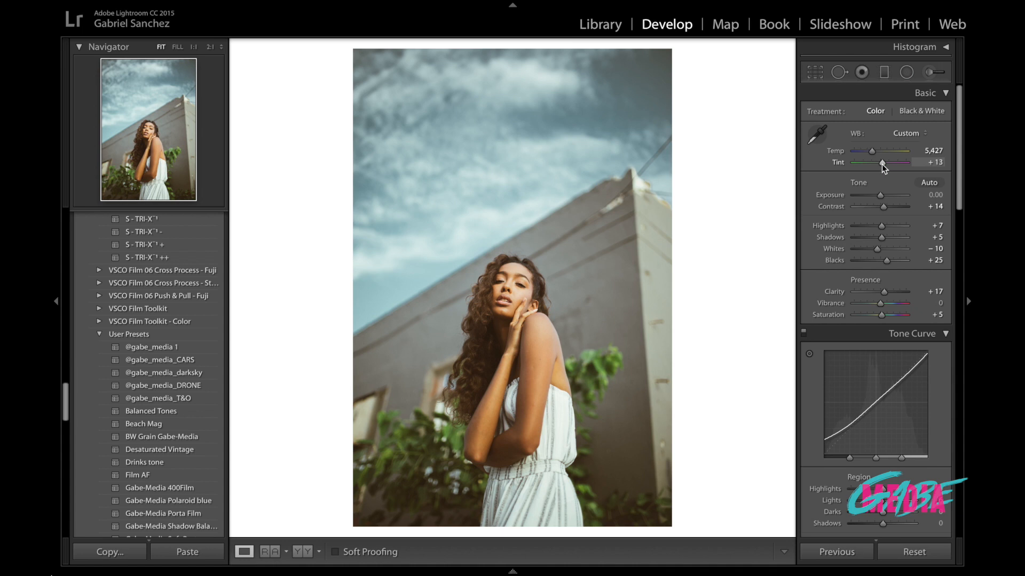
- Set the white balance to Temp 6,127 and Tint +33, and raise Contrast to +19
key(Up)
key(Up)
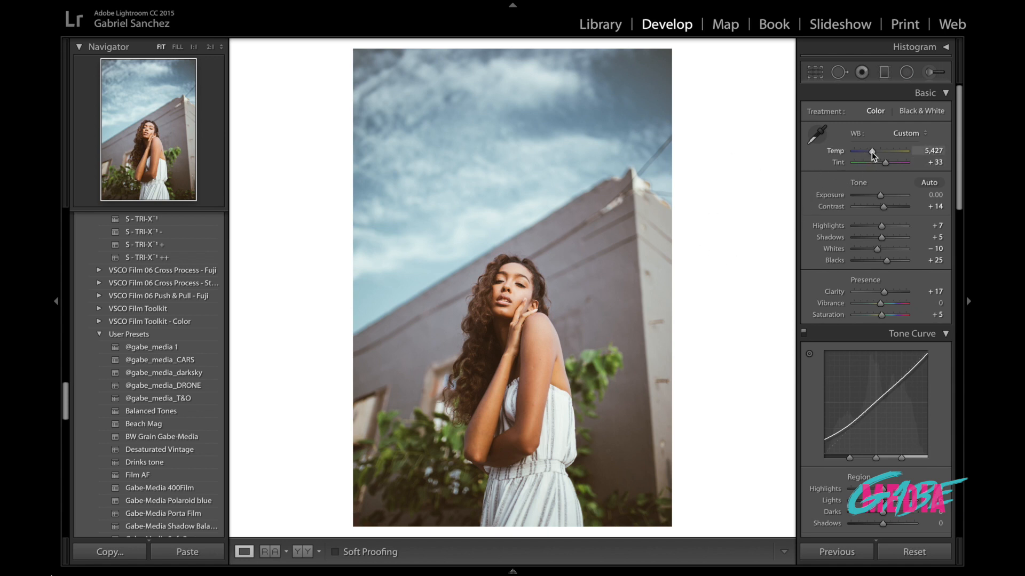
scroll(872, 152, up, 3)
scroll(872, 152, up, 3)
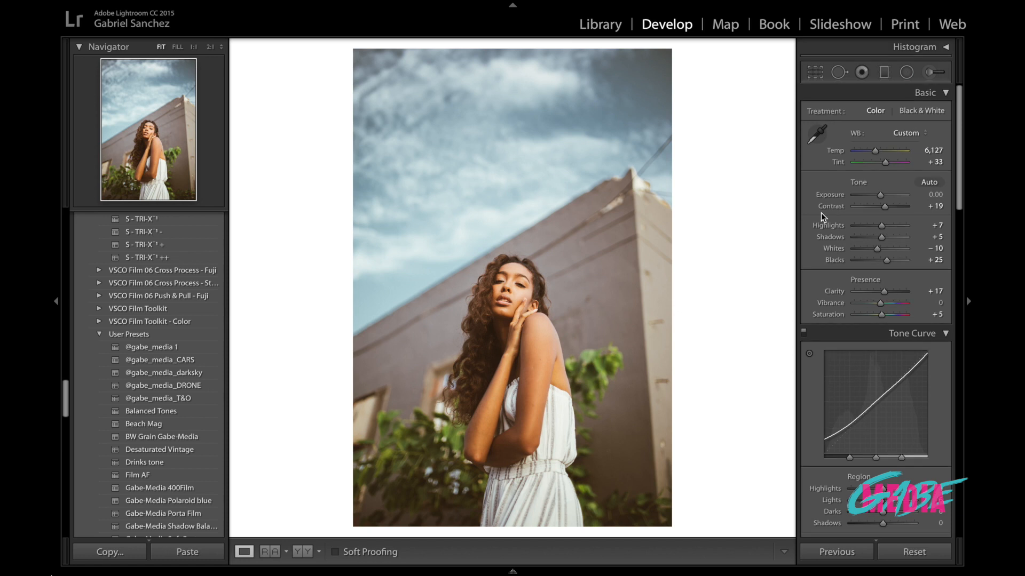
- Lower the Highlights fully to -100 to check the effect on the sky and settle on -50
scroll(821, 213, down, 2)
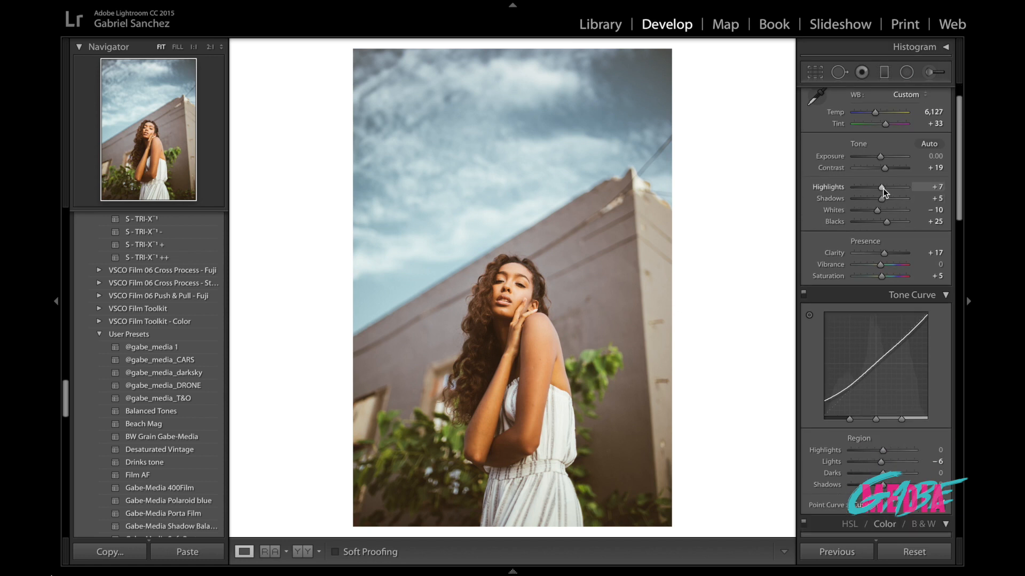
drag(882, 188, 851, 189)
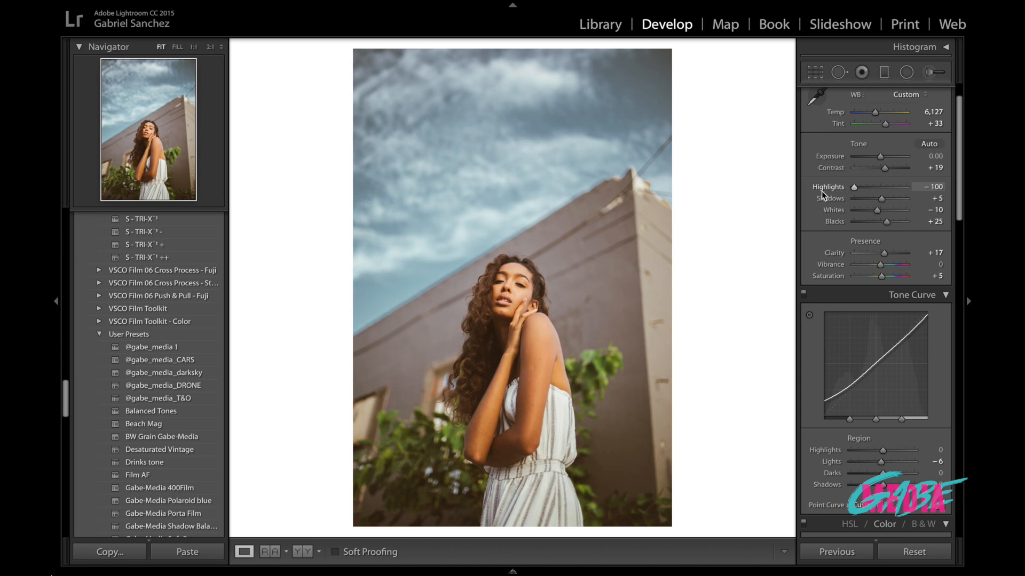
drag(825, 191, 871, 189)
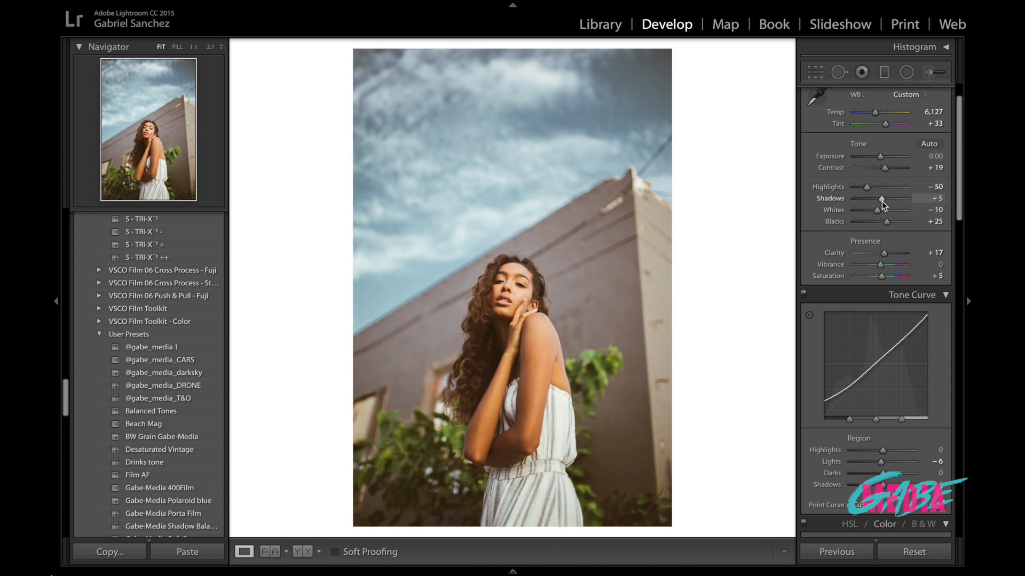
- Try raising Shadows to +55 and set them back to +5
scroll(882, 201, down, 1)
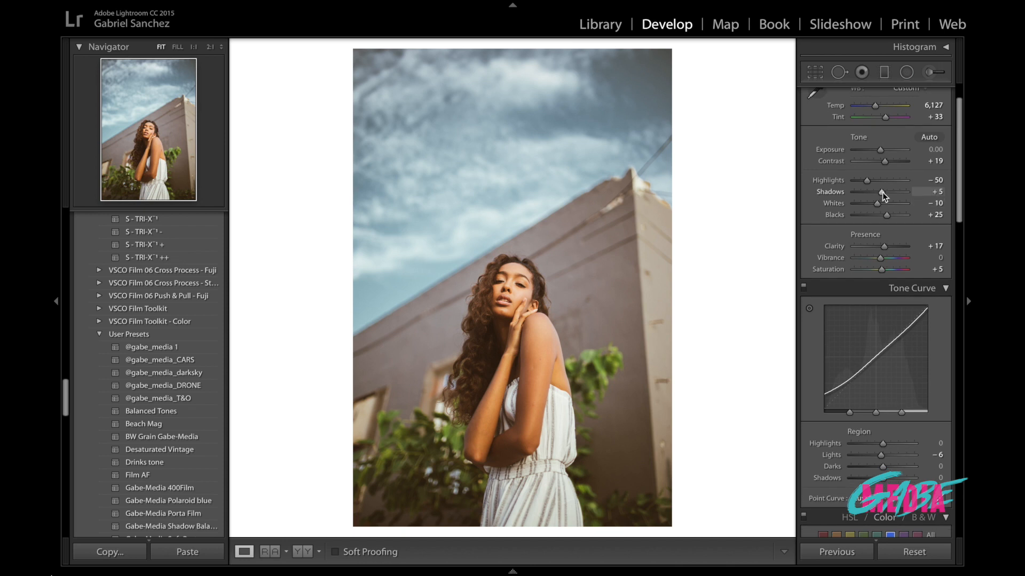
key(Up)
key(Up)
key(Up)
key(Up)
key(Up)
key(Up)
key(Up)
key(Up)
key(Up)
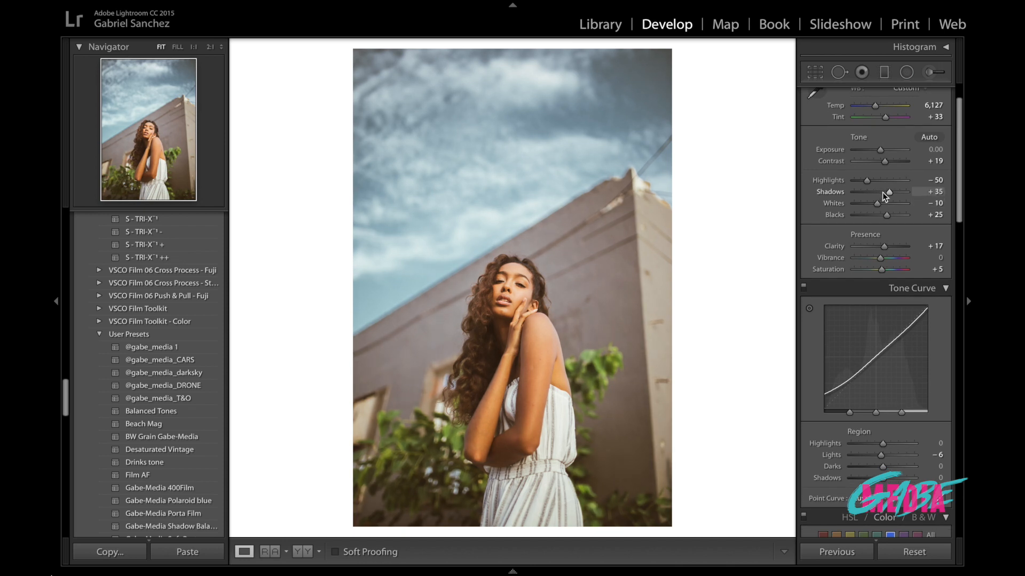
key(Up)
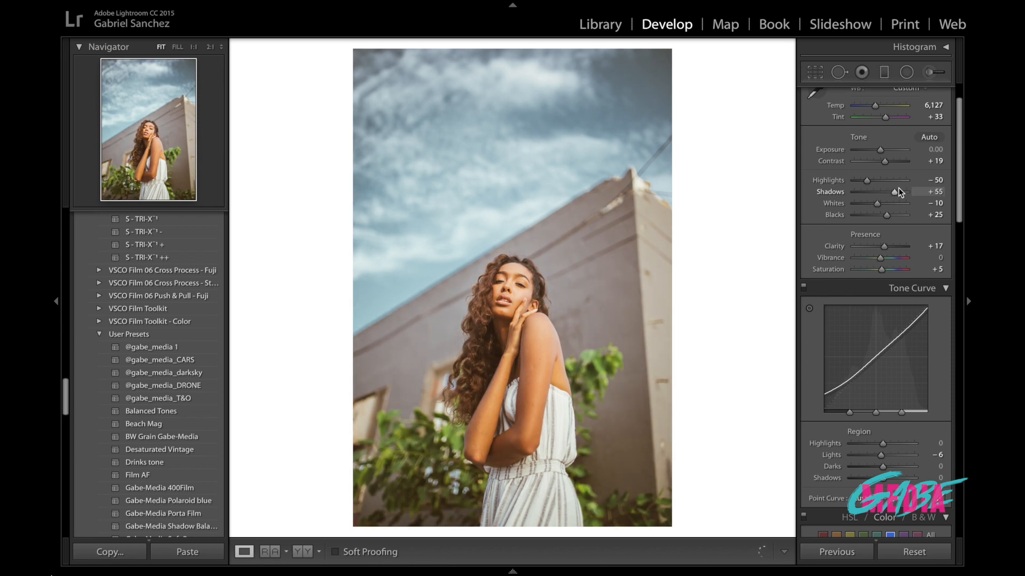
drag(895, 188, 880, 193)
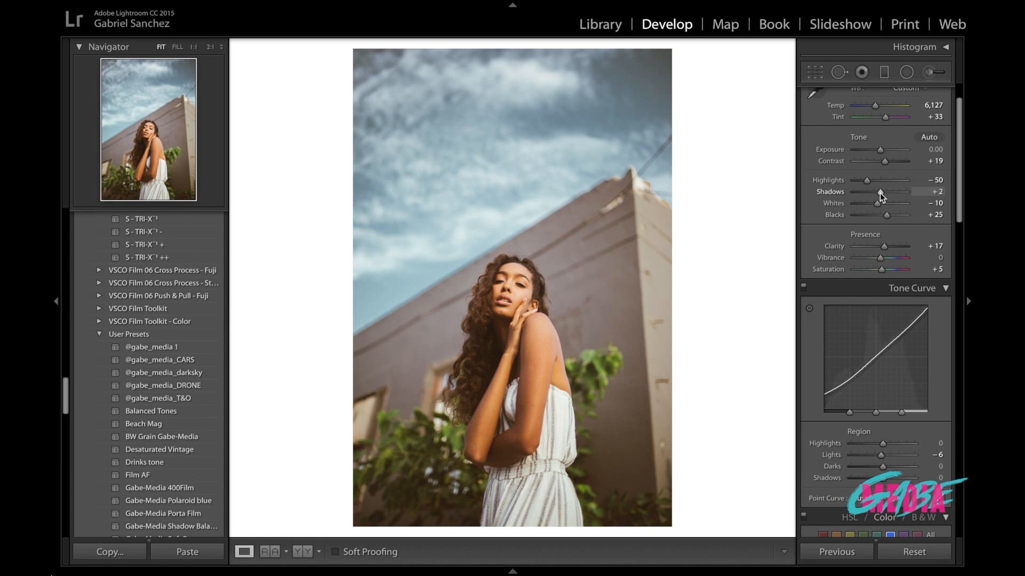
drag(880, 196, 882, 196)
- Raise the photo's Clarity to +22
scroll(884, 226, down, 2)
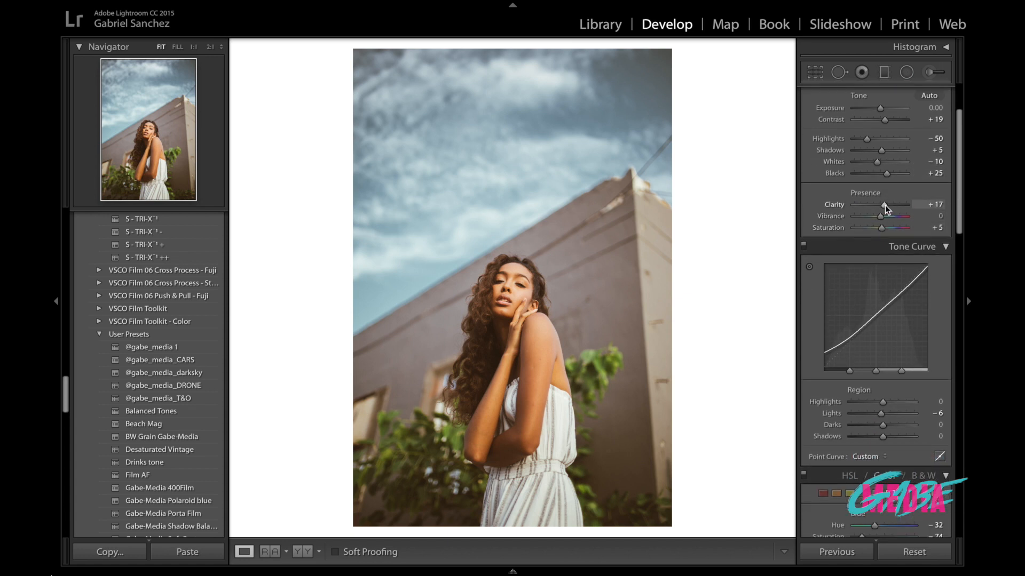
drag(885, 205, 886, 206)
scroll(902, 213, down, 2)
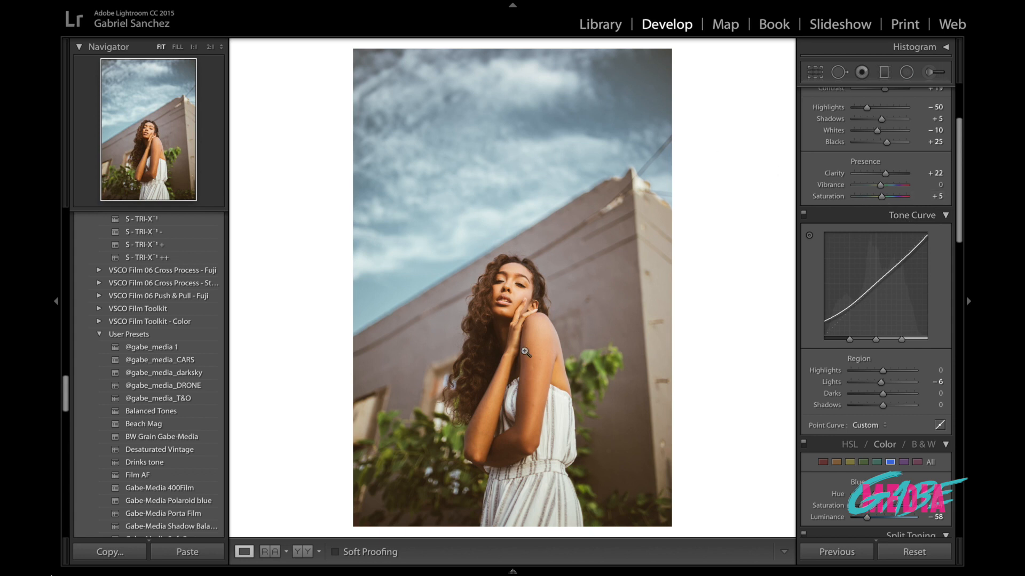
- Shift the sky's Blue colour to Hue -71, Saturation -84 and Luminance -66
scroll(868, 398, down, 2)
scroll(869, 398, down, 8)
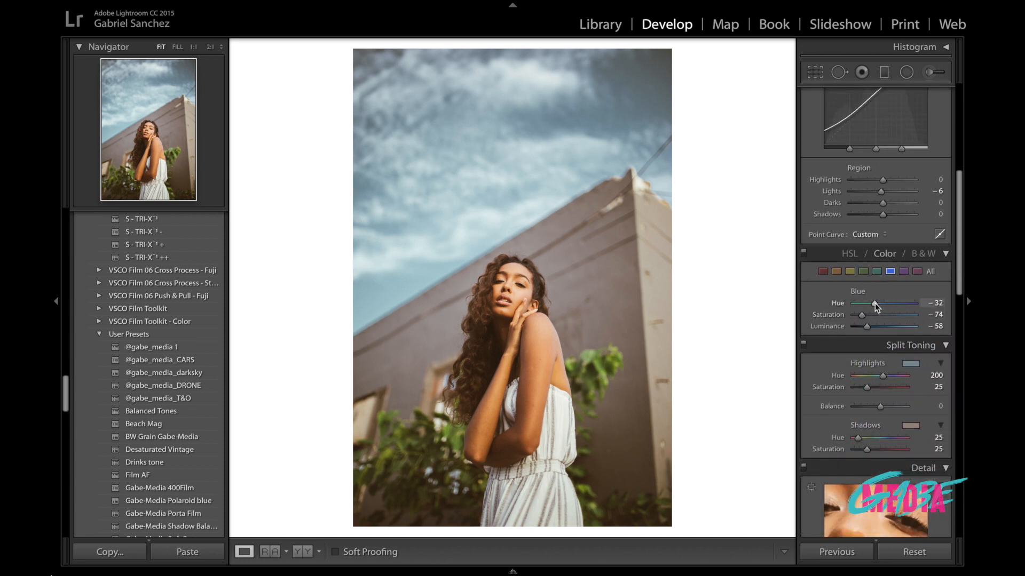
drag(873, 303, 866, 326)
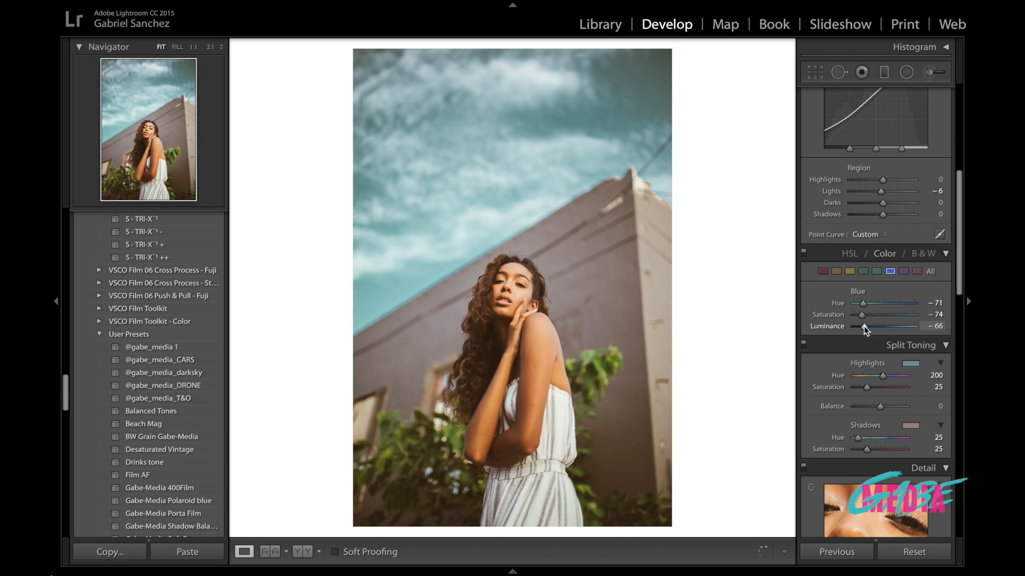
key(Down)
key(Down)
- Try the preset tints for the Split Toning shadows and set the shadows to Hue 37 and Saturation 25
scroll(882, 326, down, 2)
scroll(882, 327, down, 5)
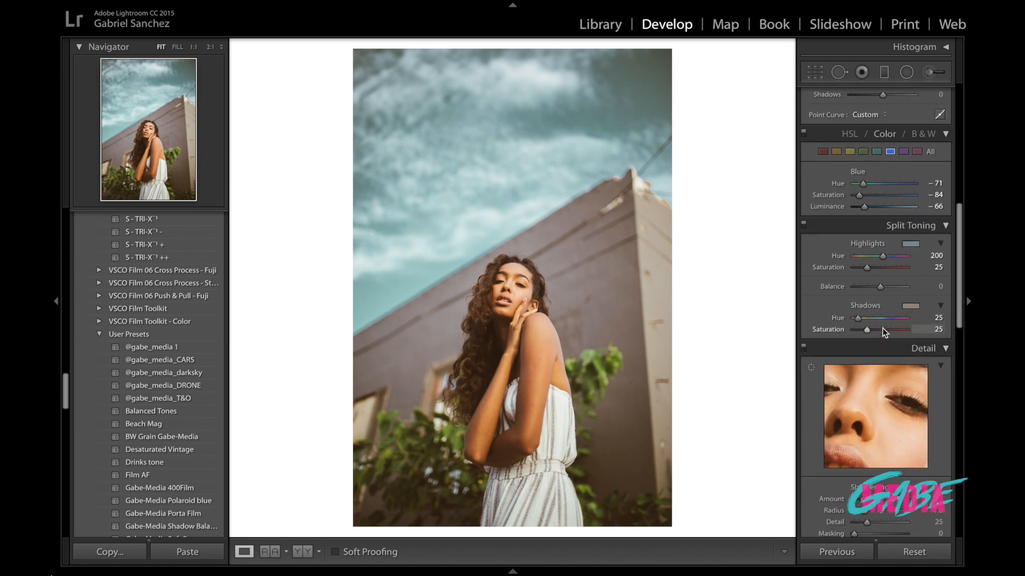
scroll(886, 321, down, 2)
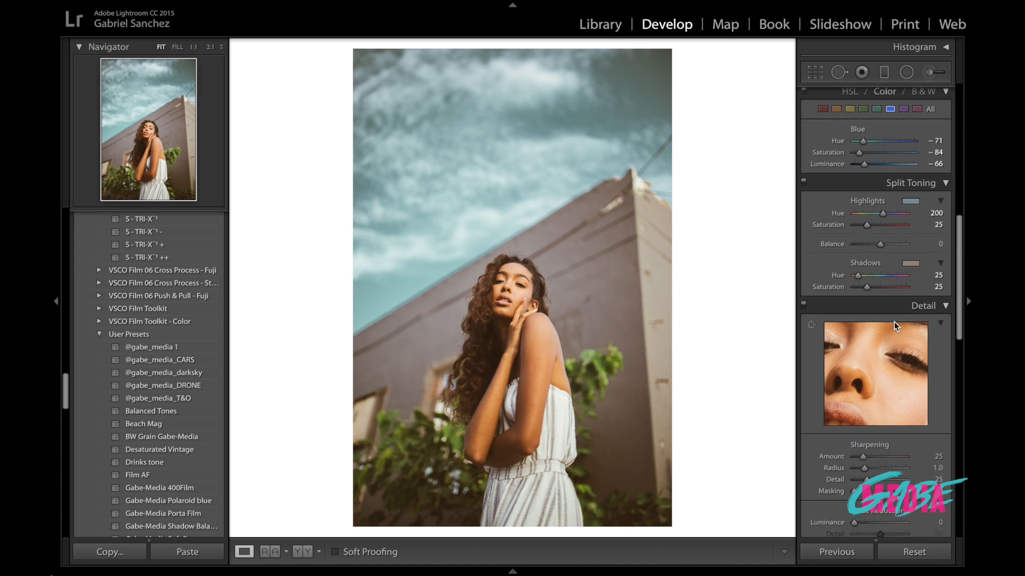
click(914, 262)
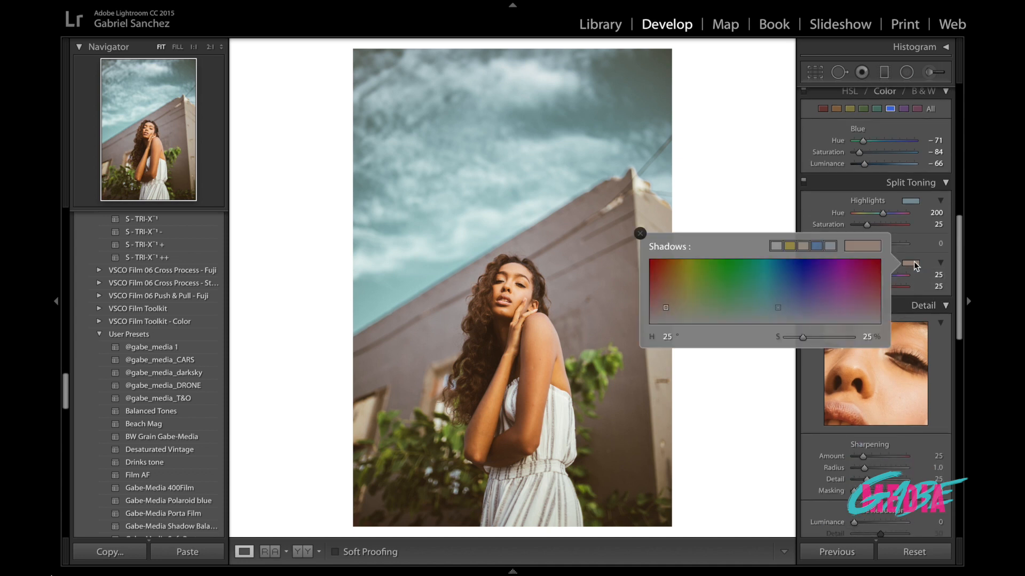
click(830, 242)
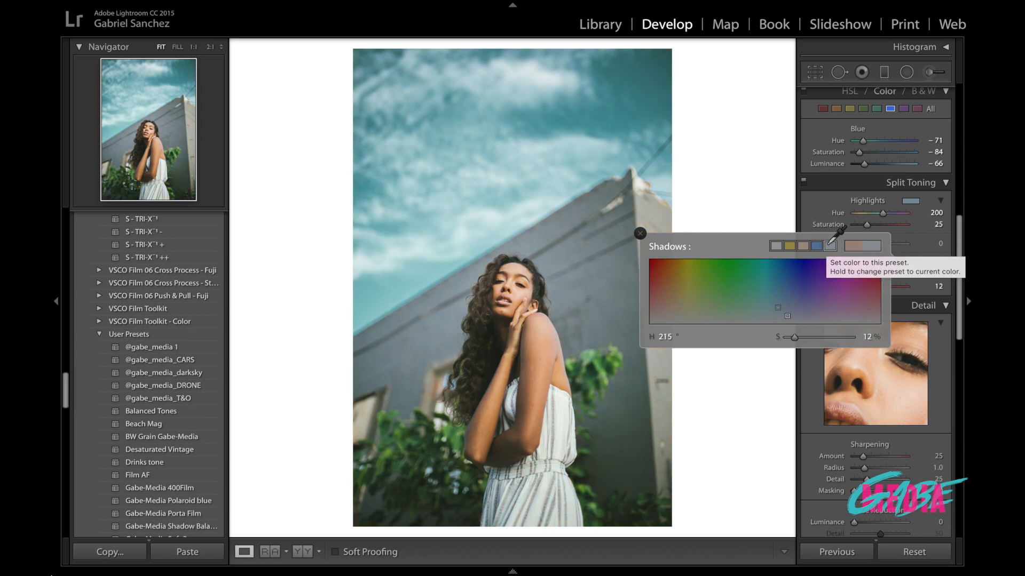
click(817, 245)
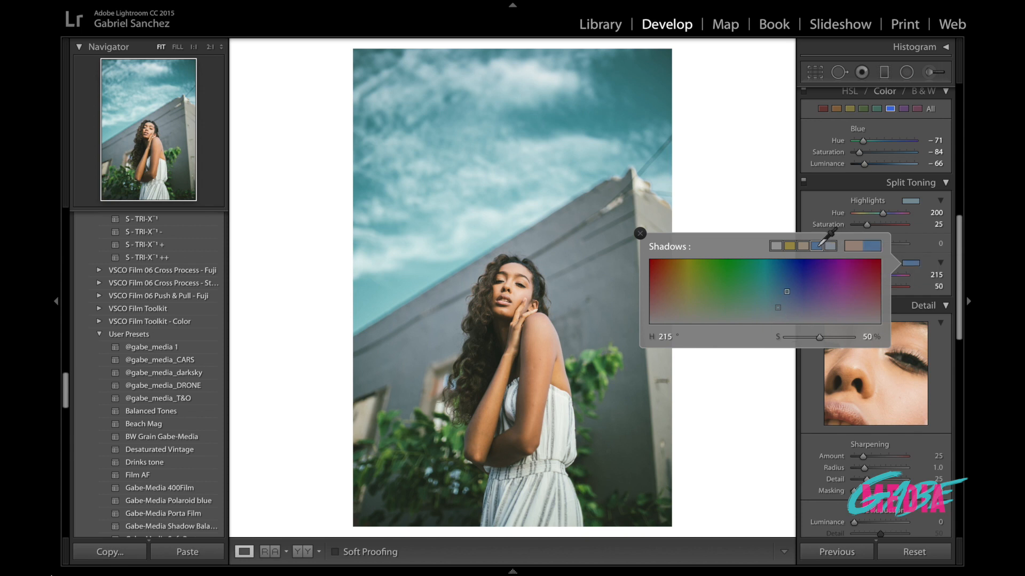
click(802, 245)
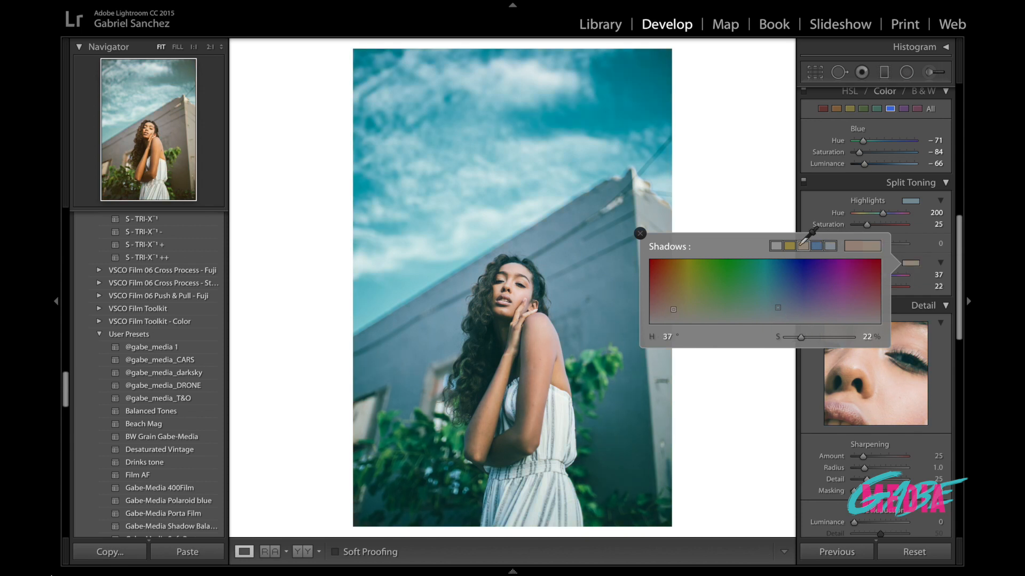
click(790, 245)
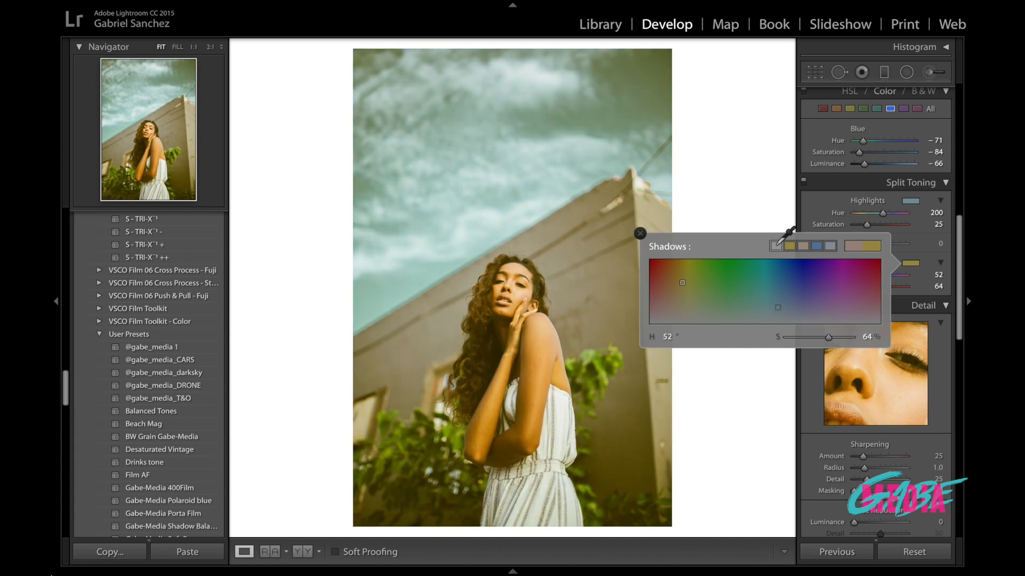
click(777, 245)
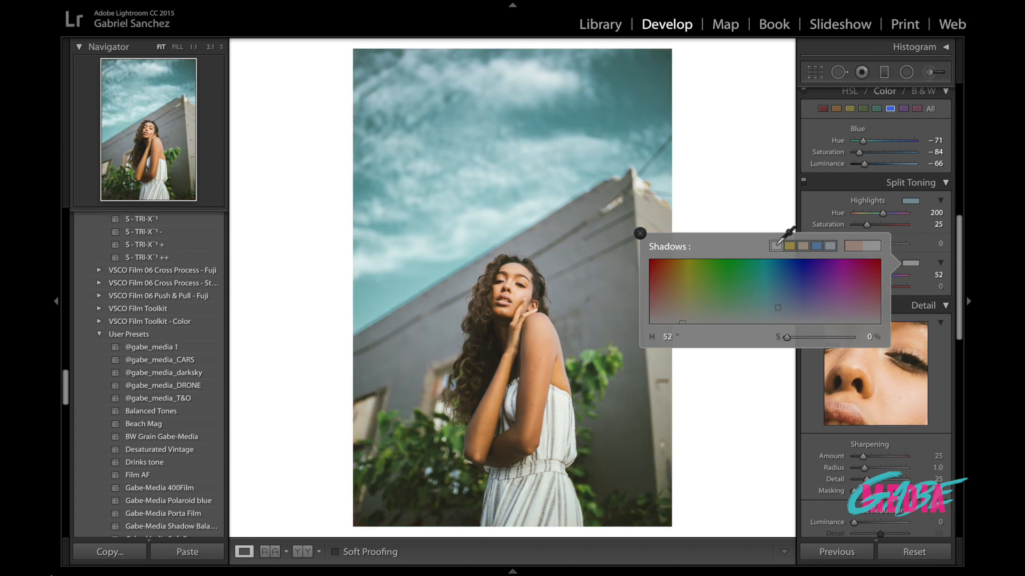
click(803, 246)
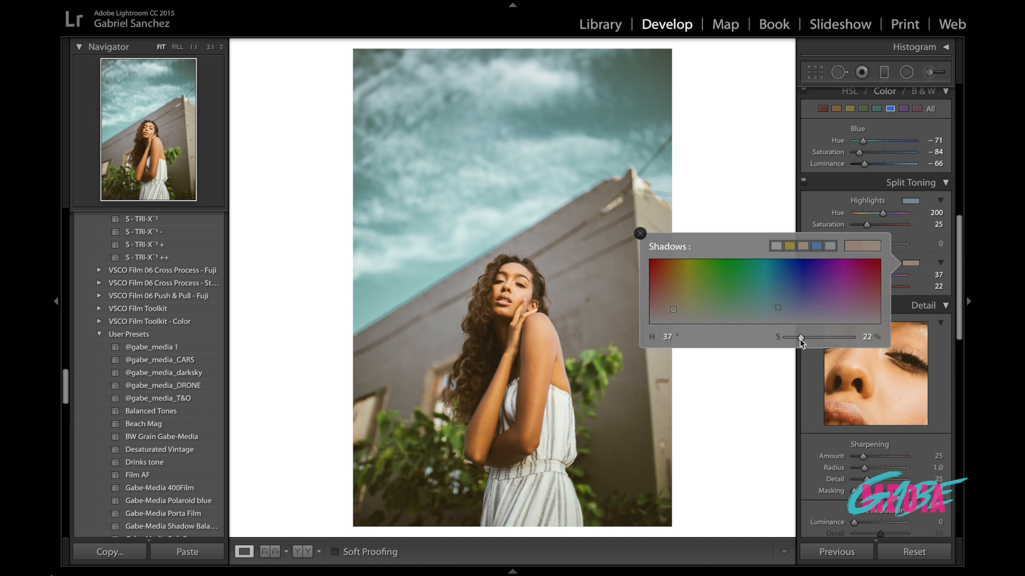
mouse_move(801, 342)
mouse_down()
mouse_move(819, 342)
mouse_move(779, 342)
mouse_move(801, 340)
mouse_up()
click(640, 234)
- Set the Sharpening Amount to 60 and the Luminance noise reduction to 30
scroll(802, 319, down, 5)
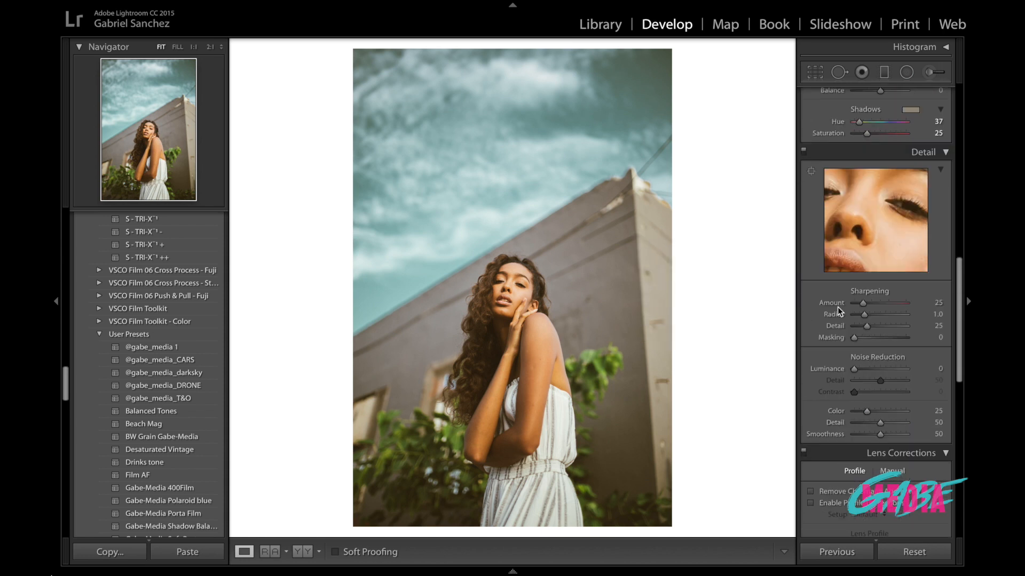
drag(863, 306, 876, 307)
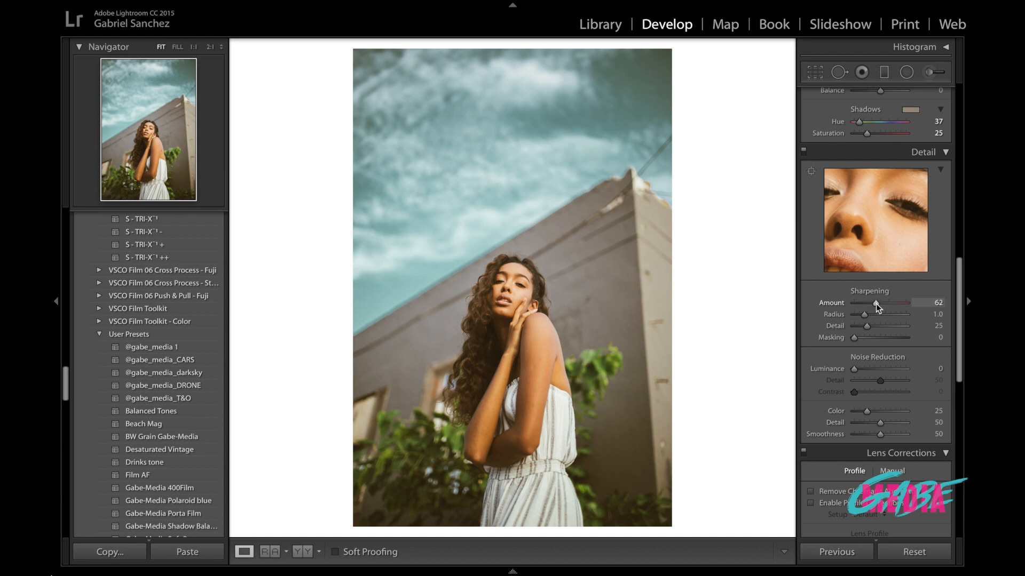
drag(854, 369, 872, 369)
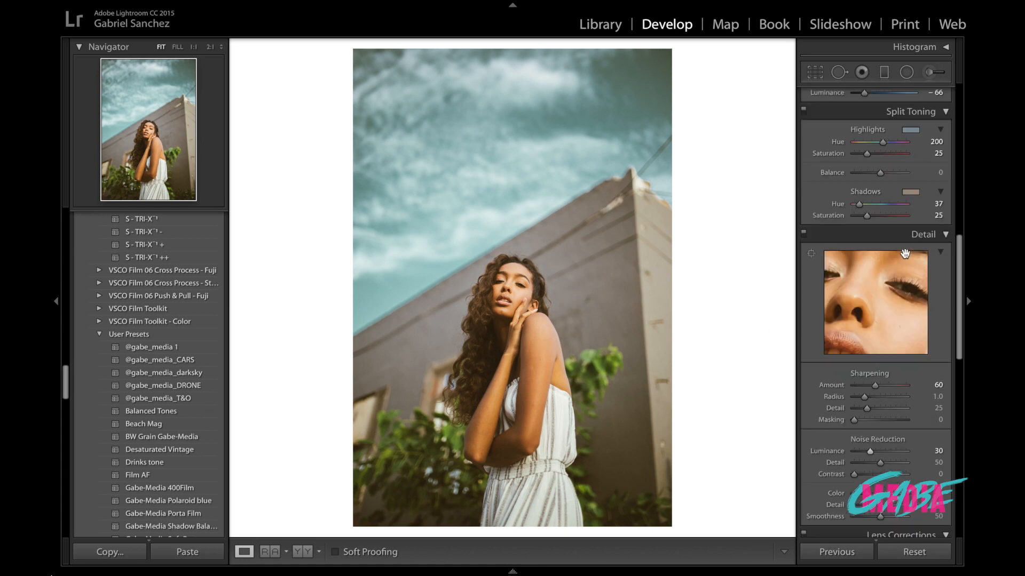
scroll(907, 256, up, 8)
scroll(907, 258, up, 5)
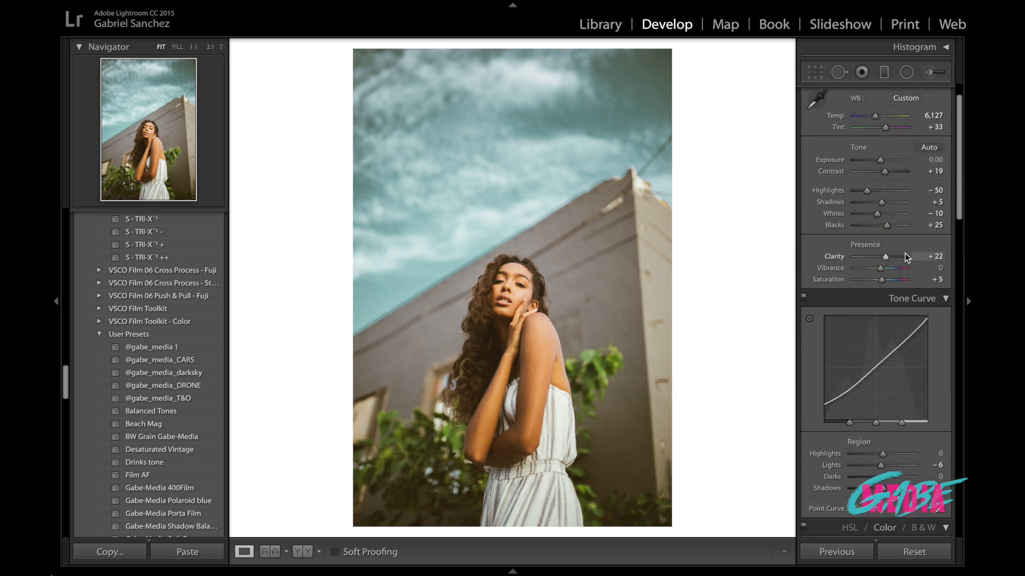